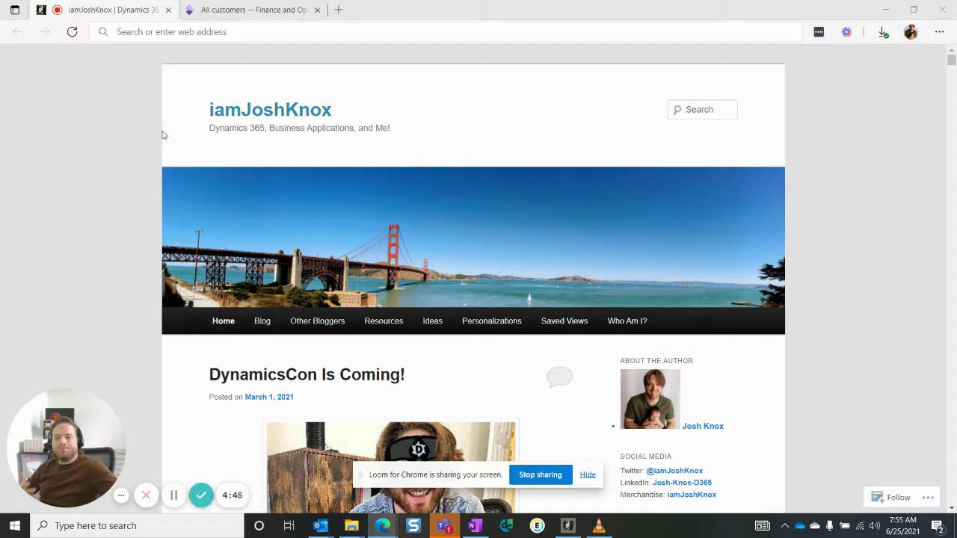
Step: Switch from the iamJoshKnox blog to the US-002 Contoso Retail Los Angeles customer record
{"action": "left_click", "coordinate": [261, 14]}
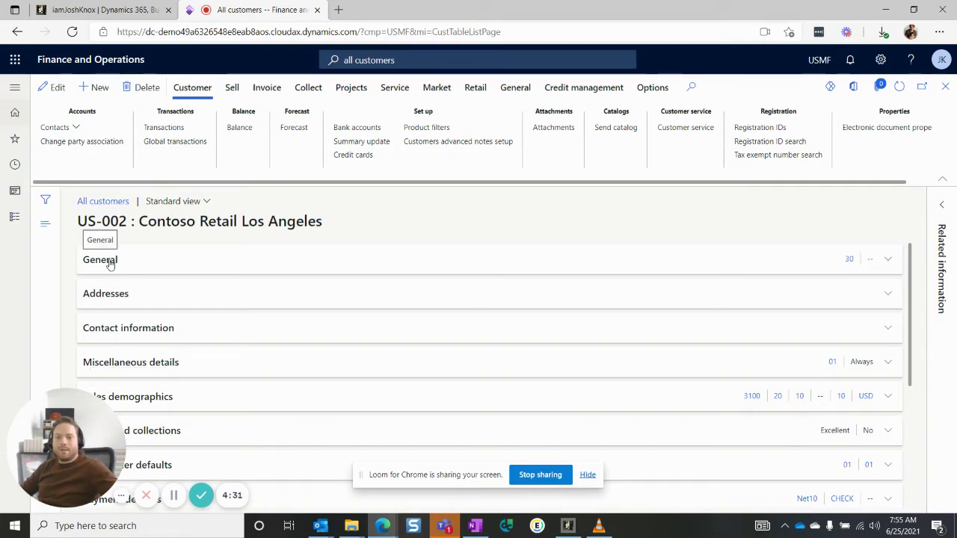
{"action": "left_click", "coordinate": [161, 263]}
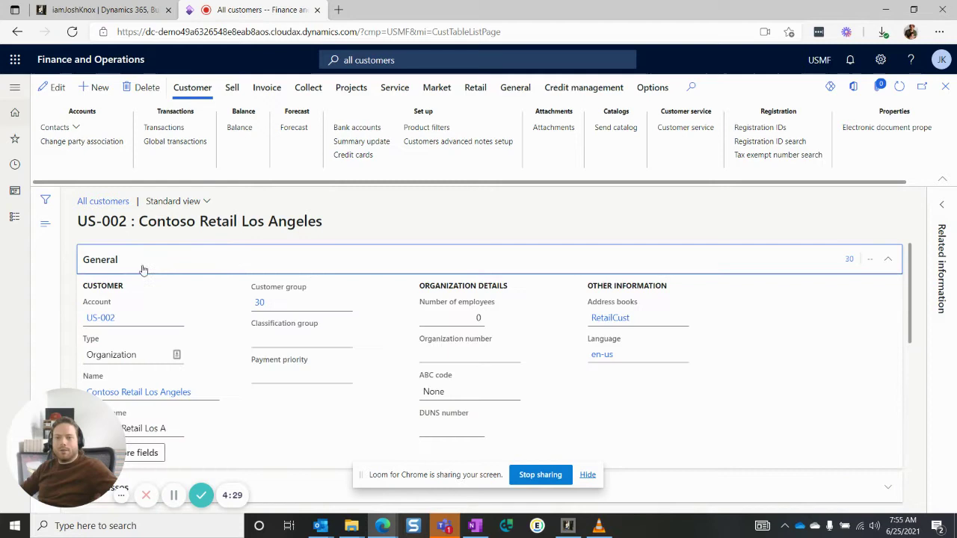
{"action": "left_click", "coordinate": [206, 266]}
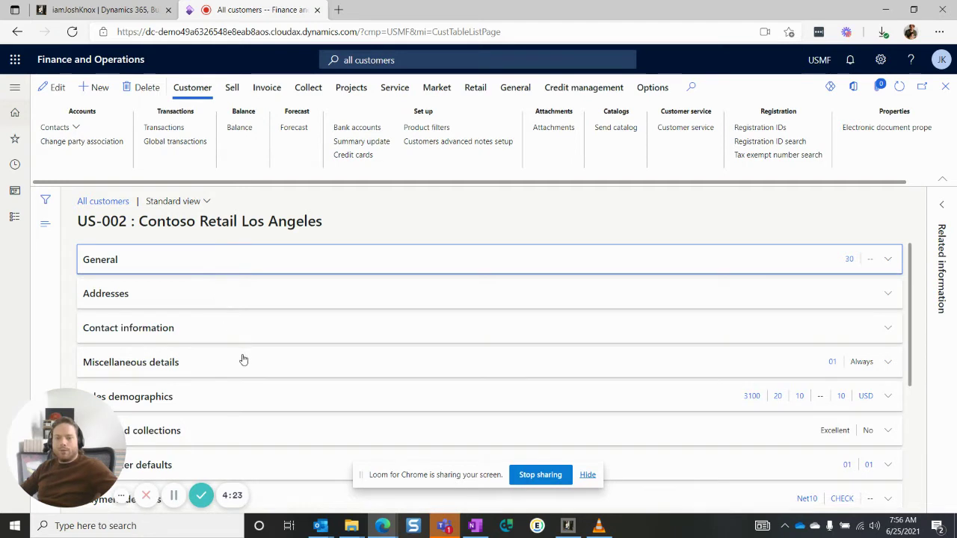
{"action": "scroll", "coordinate": [243, 363], "scroll_direction": "down", "scroll_amount": 1}
{"action": "scroll", "coordinate": [243, 366], "scroll_direction": "down", "scroll_amount": 1}
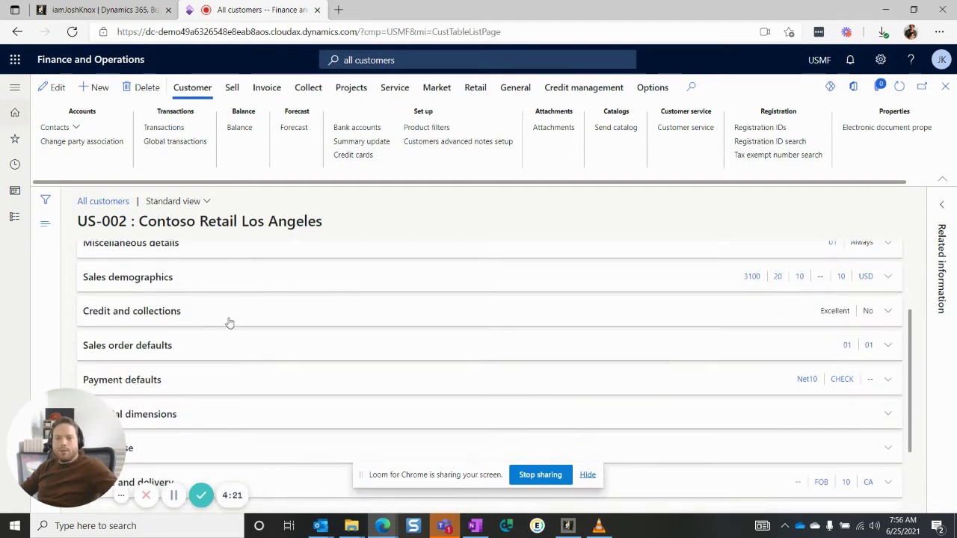
{"action": "left_click", "coordinate": [190, 319]}
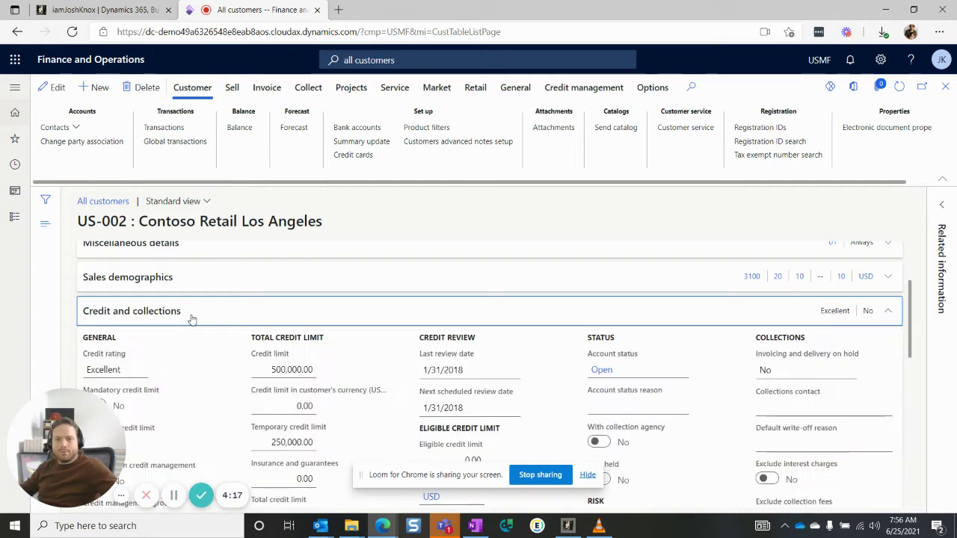
{"action": "left_click", "coordinate": [192, 320]}
{"action": "left_click", "coordinate": [191, 319]}
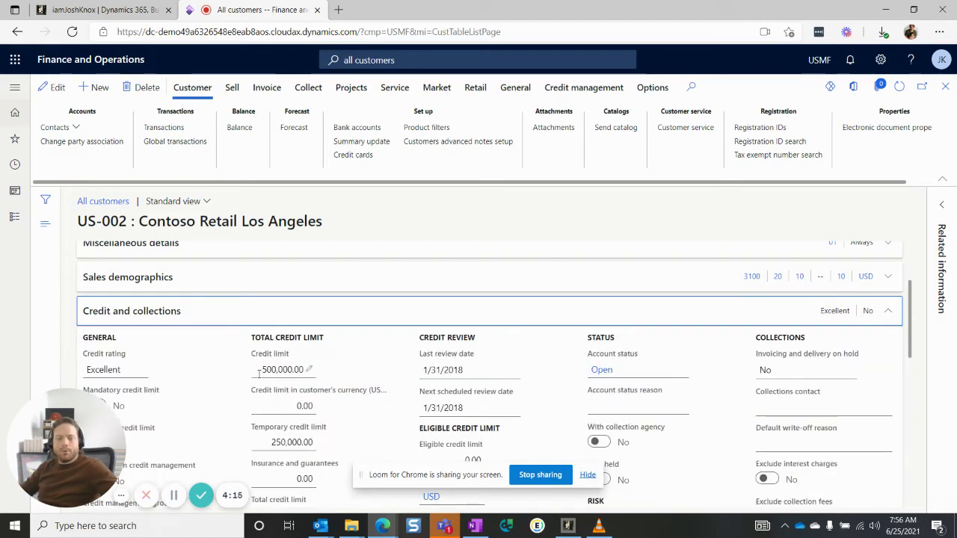
{"action": "scroll", "coordinate": [292, 370], "scroll_direction": "down", "scroll_amount": 1}
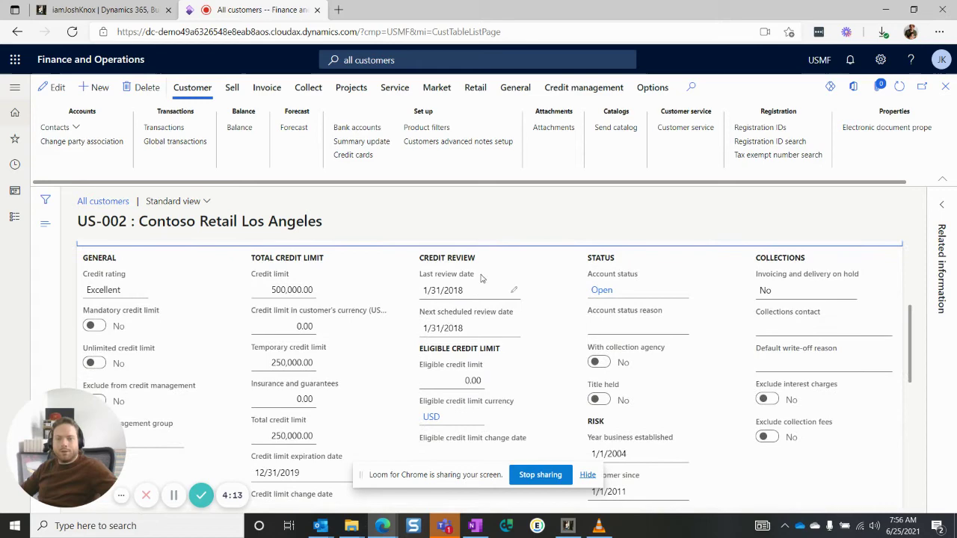
{"action": "scroll", "coordinate": [449, 359], "scroll_direction": "up", "scroll_amount": 1}
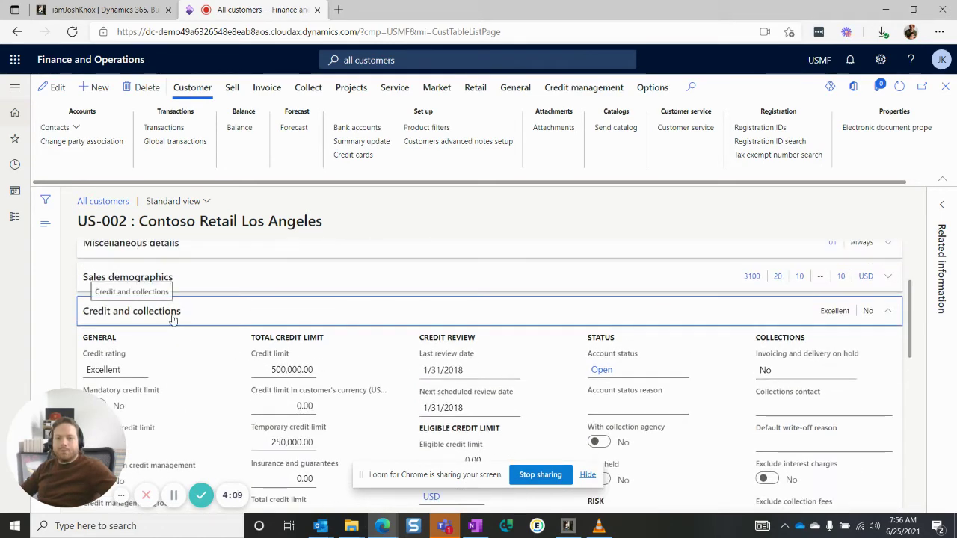
{"action": "left_click", "coordinate": [172, 314]}
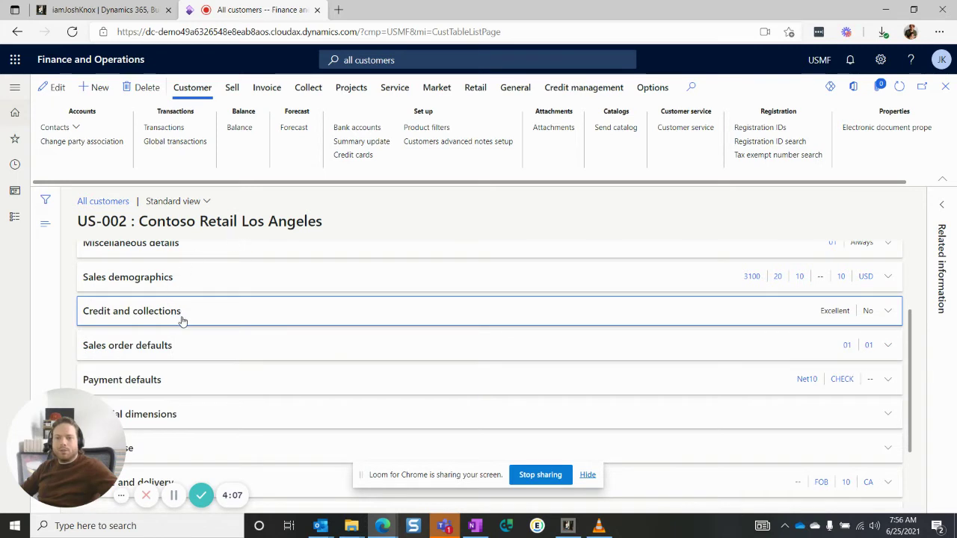
{"action": "scroll", "coordinate": [182, 321], "scroll_direction": "up", "scroll_amount": 2}
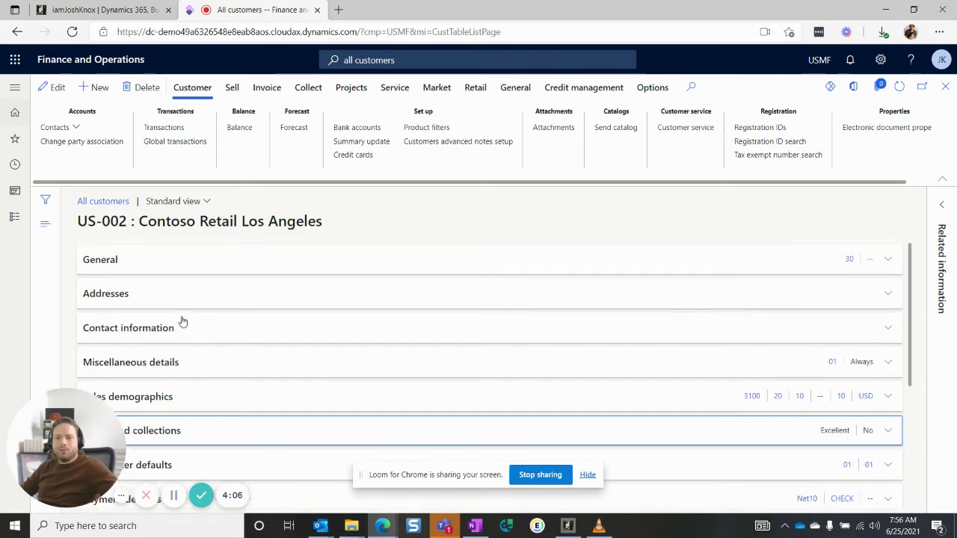
Step: Switch the US-002 form from Contact info view to Misc Detail View and collapse Miscellaneous details
{"action": "left_click", "coordinate": [204, 203]}
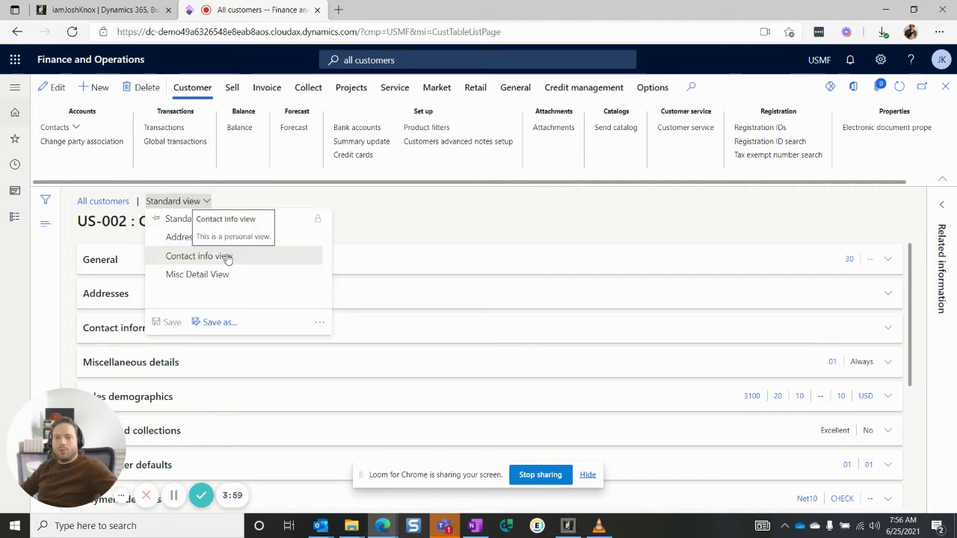
{"action": "left_click", "coordinate": [227, 256]}
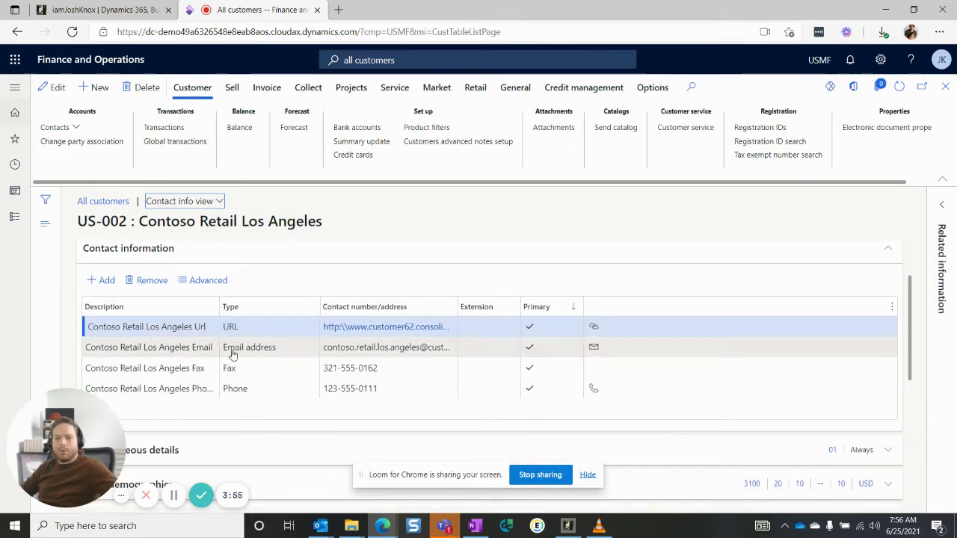
{"action": "left_click", "coordinate": [208, 203]}
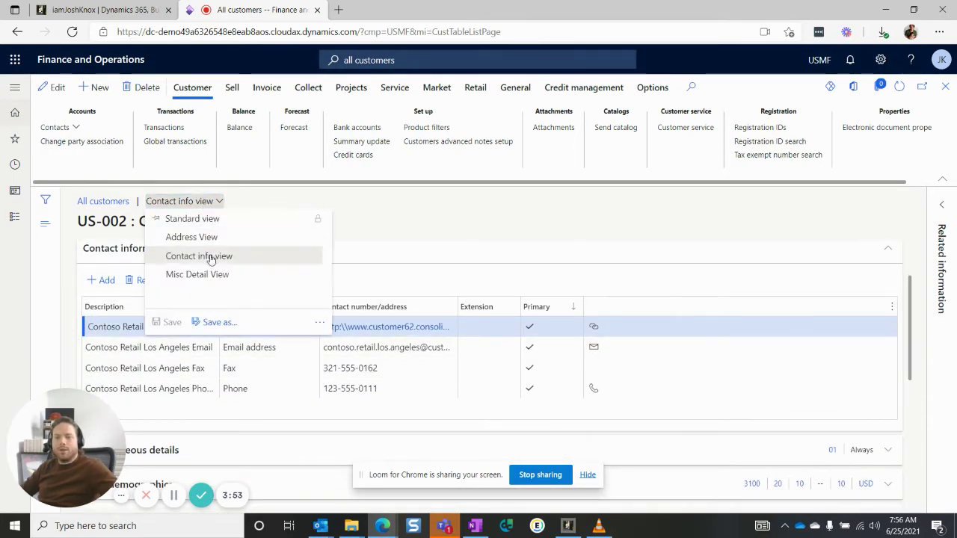
{"action": "left_click", "coordinate": [219, 276]}
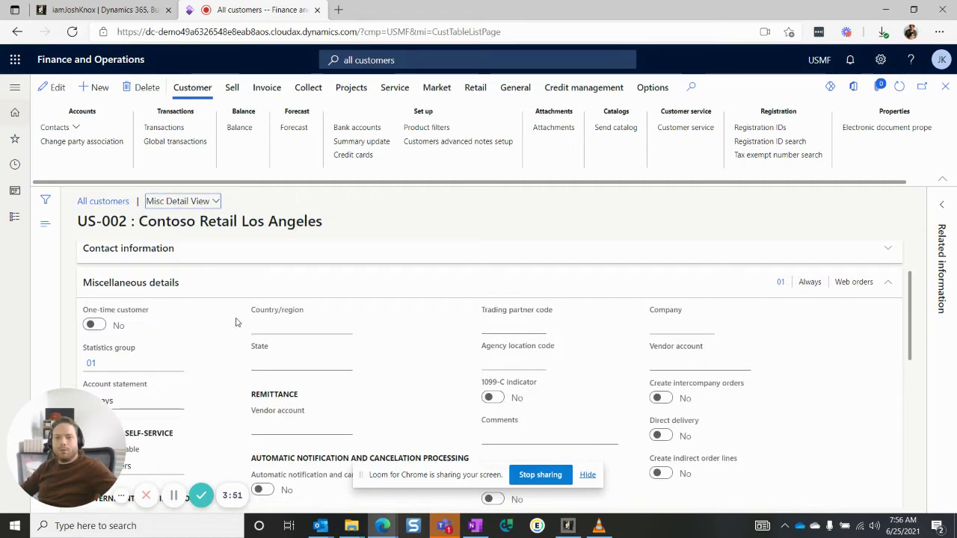
{"action": "scroll", "coordinate": [324, 360], "scroll_direction": "down", "scroll_amount": 1}
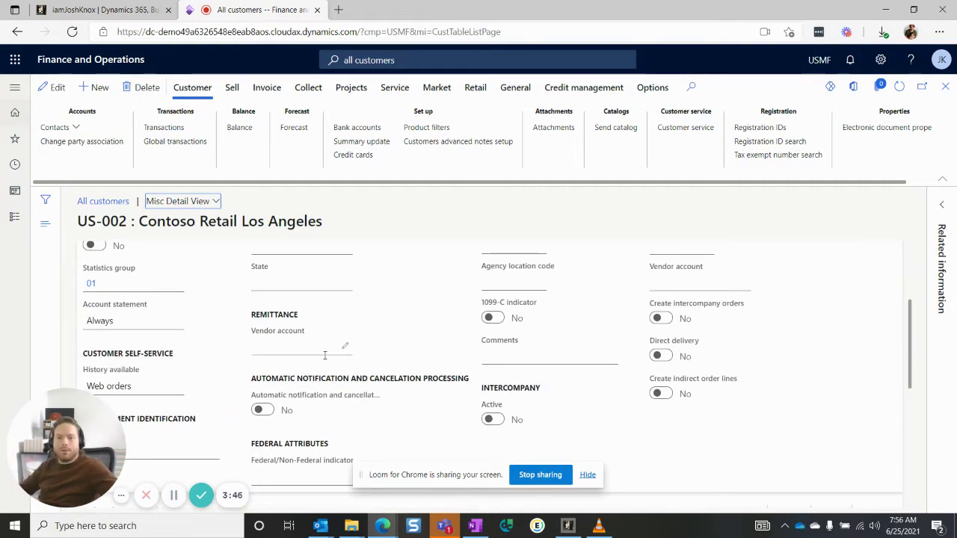
{"action": "scroll", "coordinate": [322, 348], "scroll_direction": "up", "scroll_amount": 4}
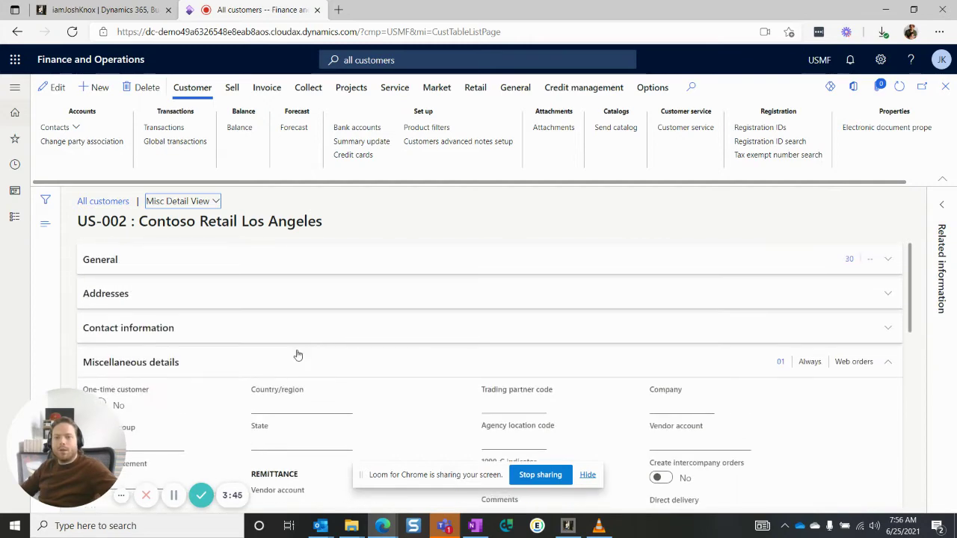
{"action": "left_click", "coordinate": [258, 365]}
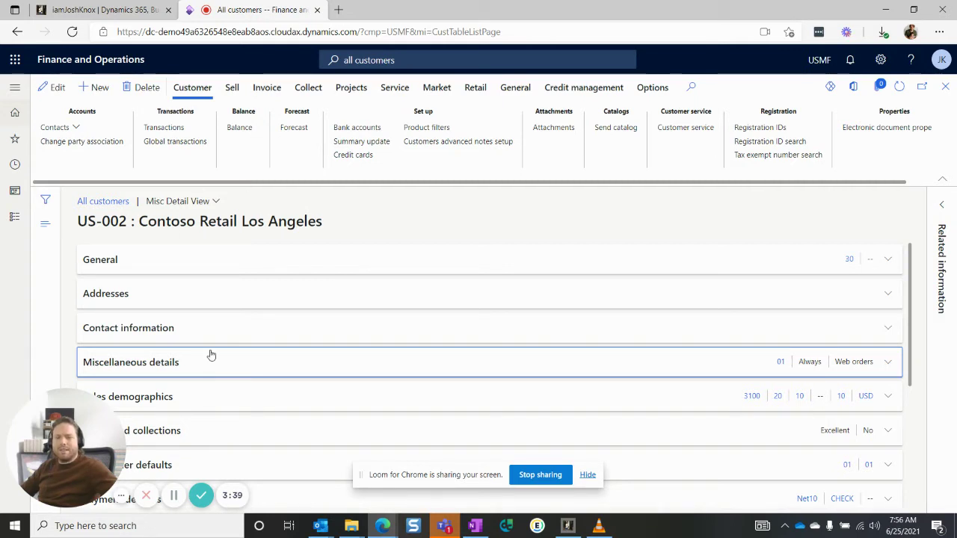
Step: Expand the General and Miscellaneous details sections of the US-002 customer
{"action": "scroll", "coordinate": [254, 383], "scroll_direction": "down", "scroll_amount": 1}
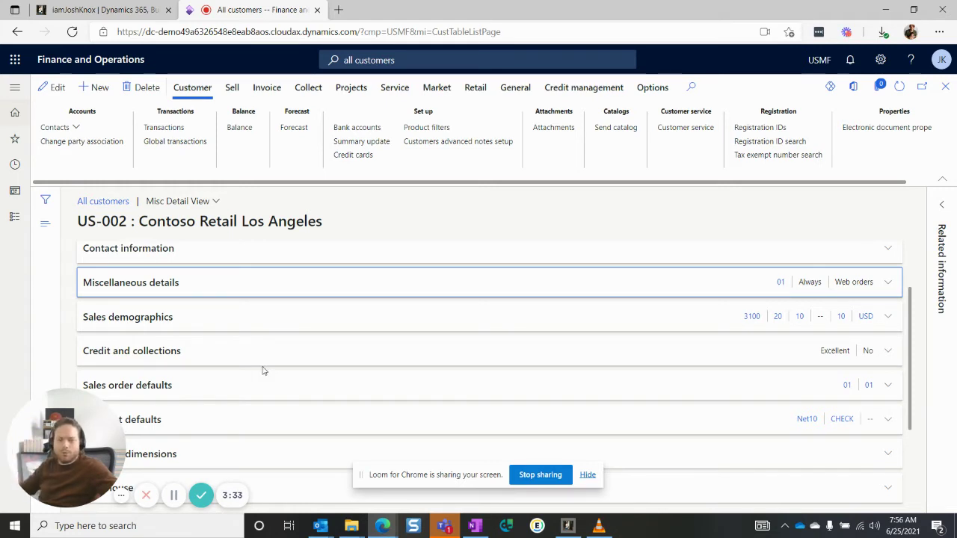
{"action": "scroll", "coordinate": [262, 370], "scroll_direction": "up", "scroll_amount": 1}
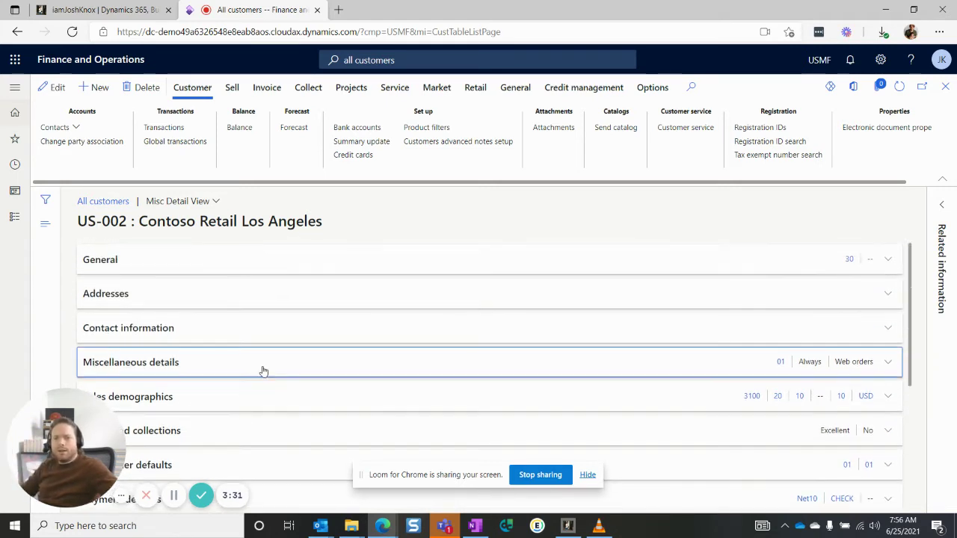
{"action": "left_click", "coordinate": [272, 271]}
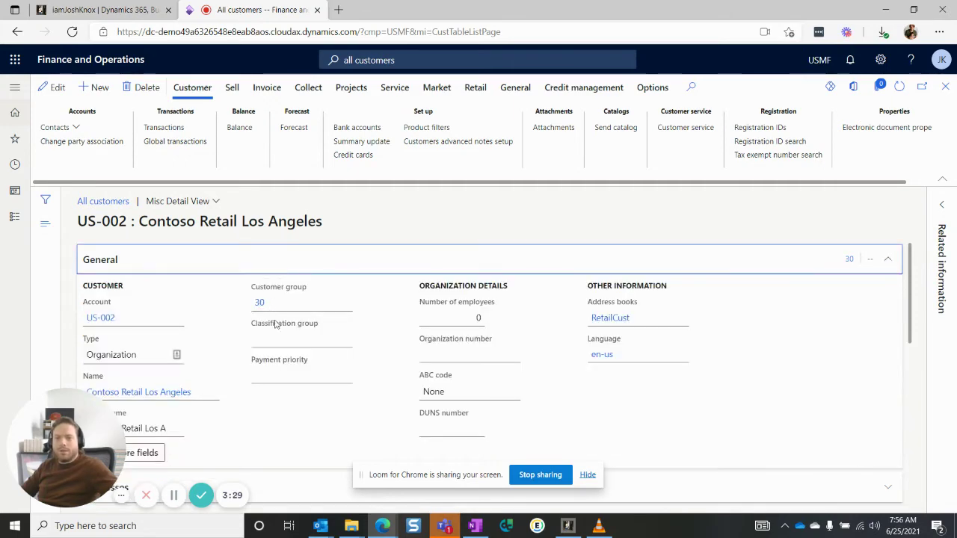
{"action": "scroll", "coordinate": [277, 329], "scroll_direction": "down", "scroll_amount": 3}
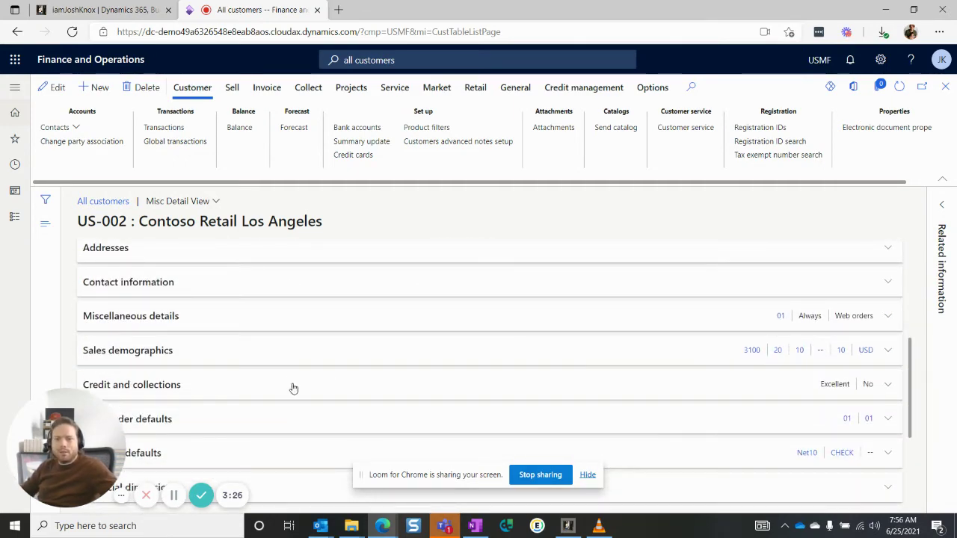
{"action": "left_click", "coordinate": [276, 322]}
Step: Collapse Miscellaneous details to its 01, Always, Web orders summary, then collapse General
{"action": "scroll", "coordinate": [357, 381], "scroll_direction": "down", "scroll_amount": 1}
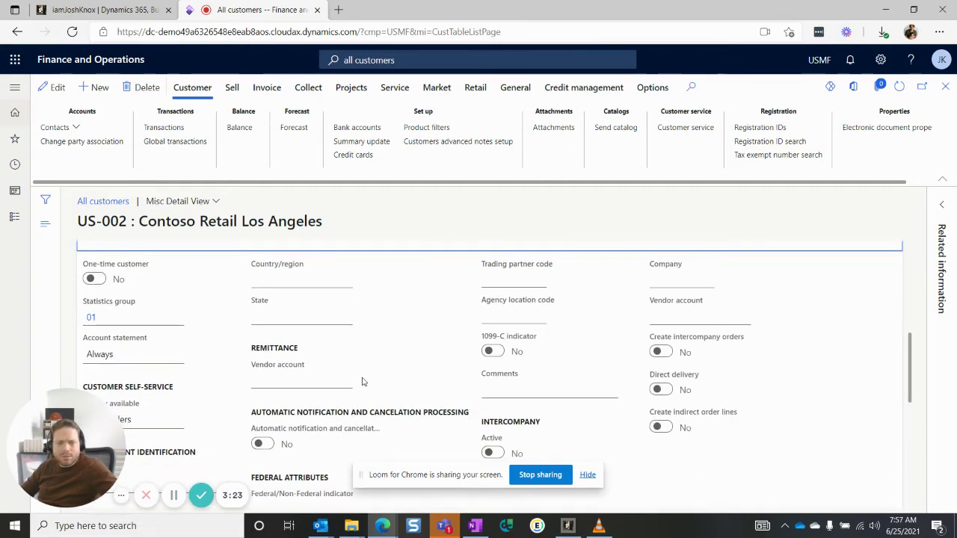
{"action": "scroll", "coordinate": [360, 378], "scroll_direction": "down", "scroll_amount": 1}
{"action": "scroll", "coordinate": [360, 374], "scroll_direction": "up", "scroll_amount": 3}
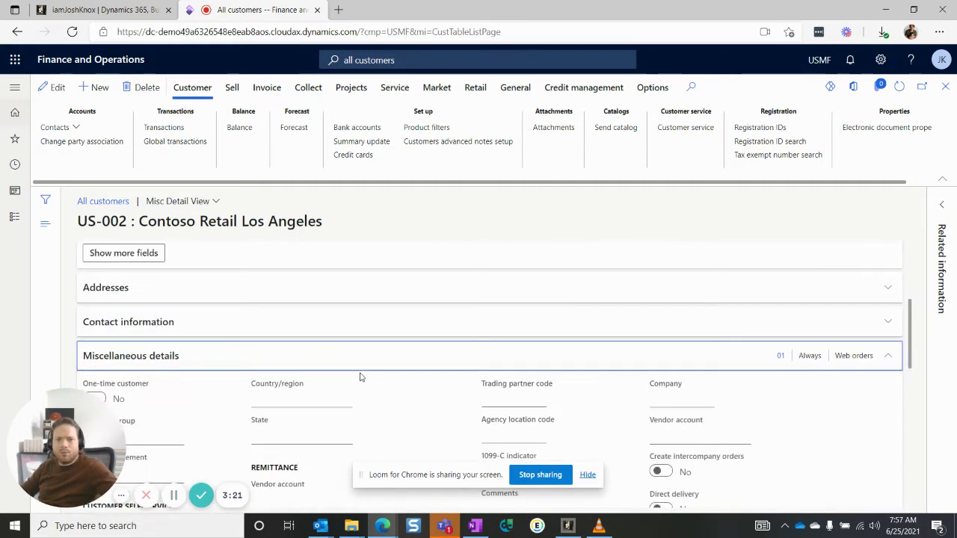
{"action": "left_click", "coordinate": [357, 360]}
{"action": "scroll", "coordinate": [295, 355], "scroll_direction": "up", "scroll_amount": 3}
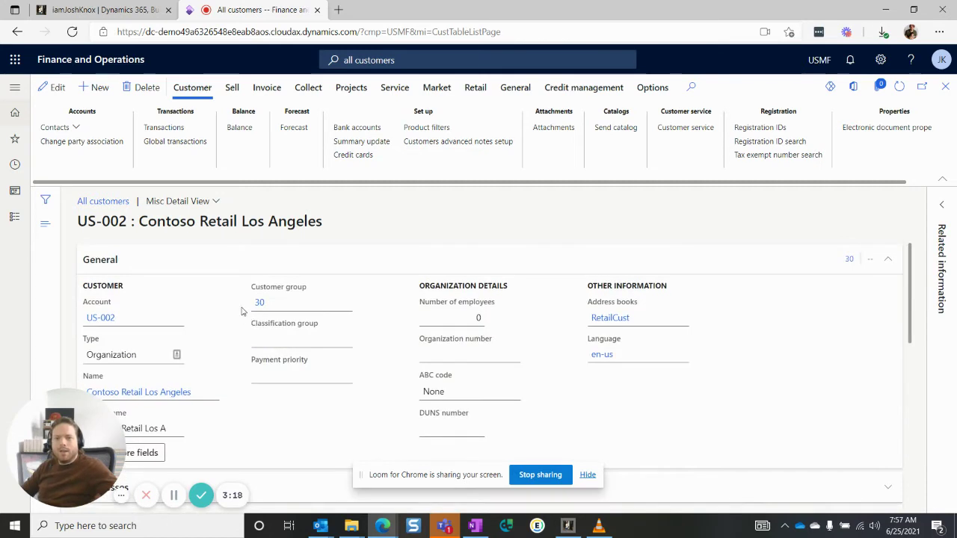
{"action": "left_click", "coordinate": [236, 265]}
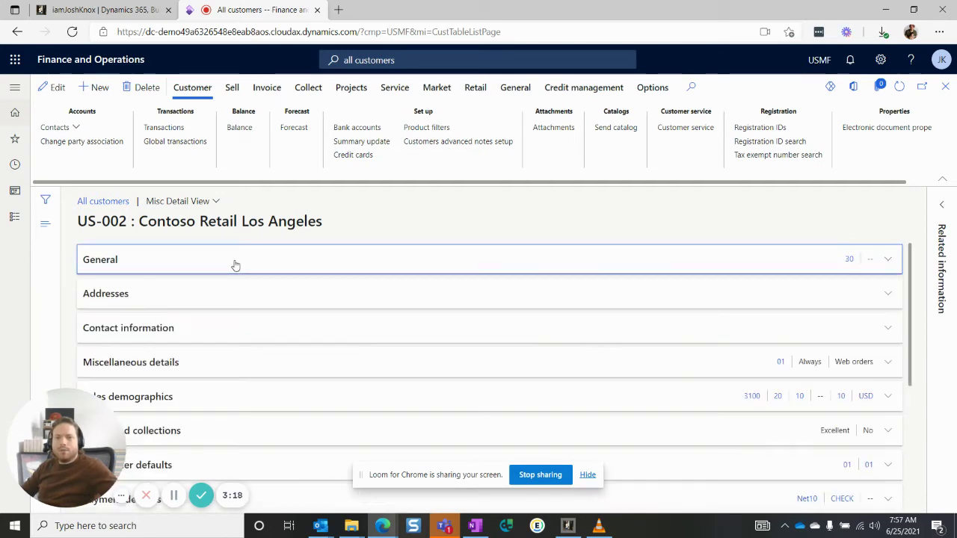
Step: Expand all sections of the US-002 form and search the page for 'tax'
{"action": "right_click", "coordinate": [97, 264]}
{"action": "mouse_move", "coordinate": [151, 270]}
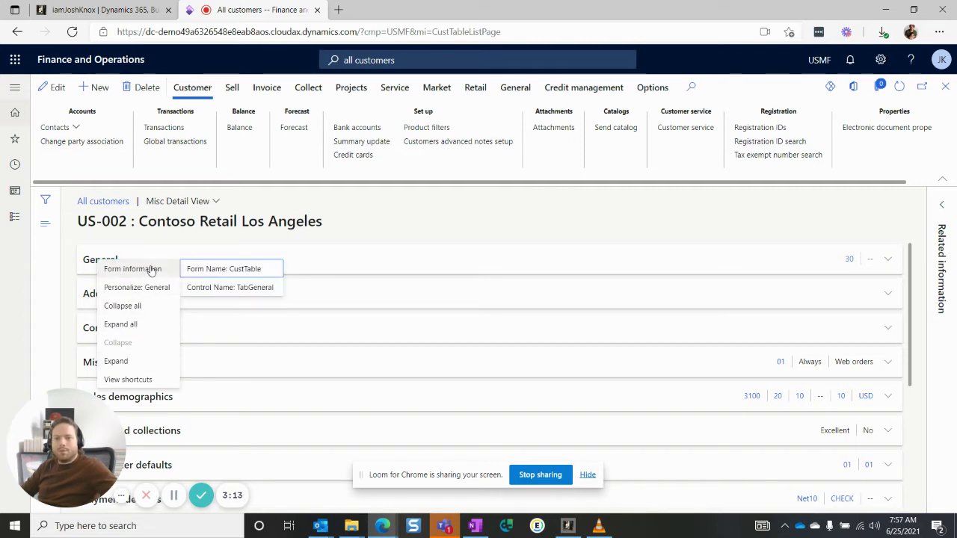
{"action": "left_click", "coordinate": [158, 324]}
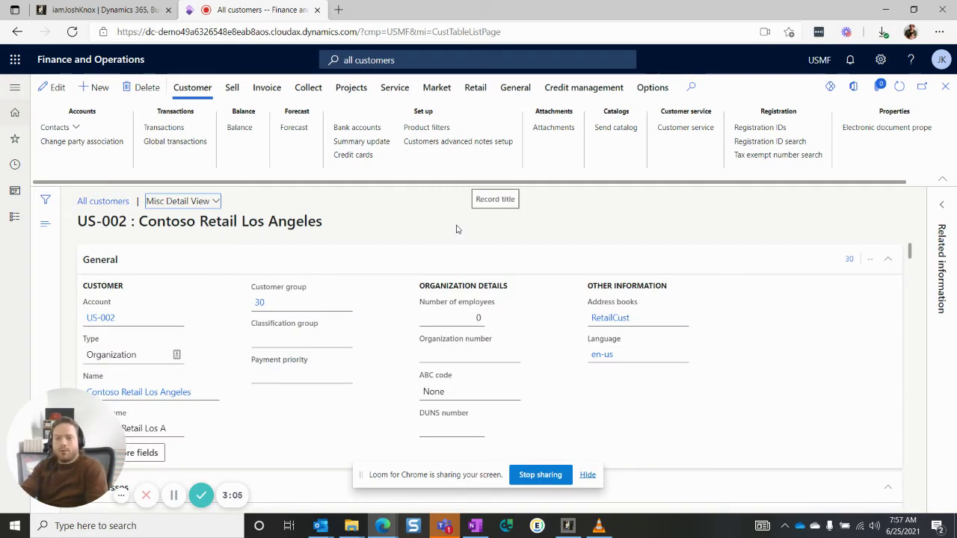
{"action": "key", "text": "ctrl+f"}
{"action": "type", "text": "tax"}
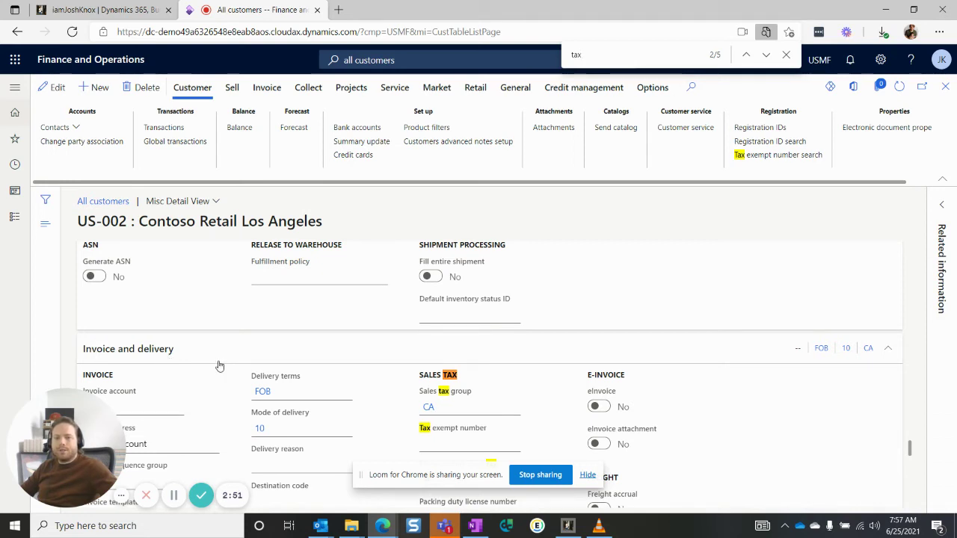
Step: Collapse every section, then reopen Miscellaneous details showing One-time customer and intercompany orders as No
{"action": "right_click", "coordinate": [124, 351]}
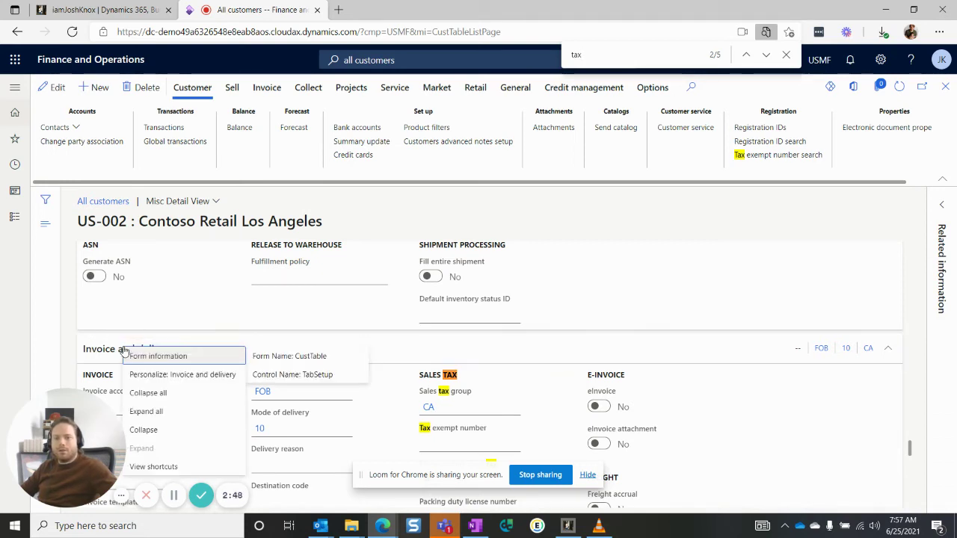
{"action": "left_click", "coordinate": [159, 395]}
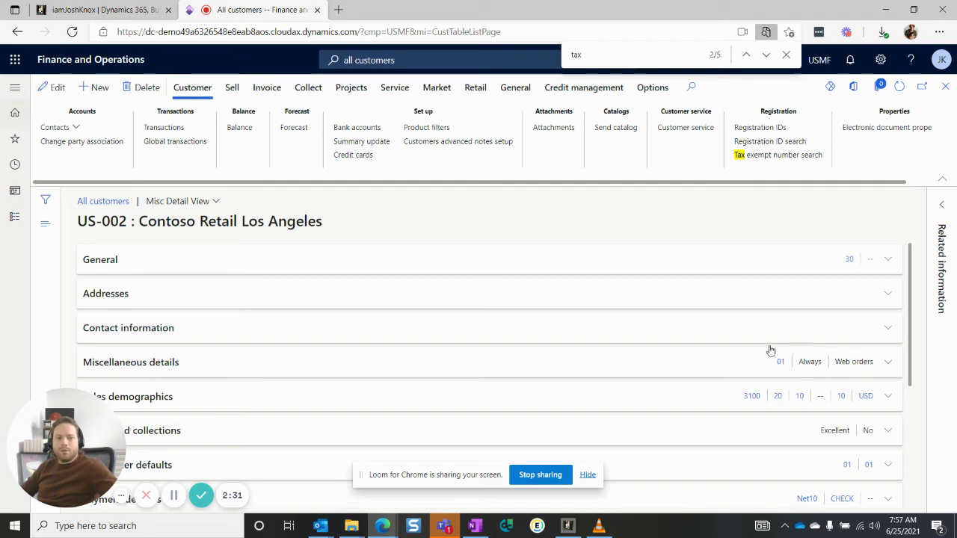
{"action": "left_click", "coordinate": [137, 366]}
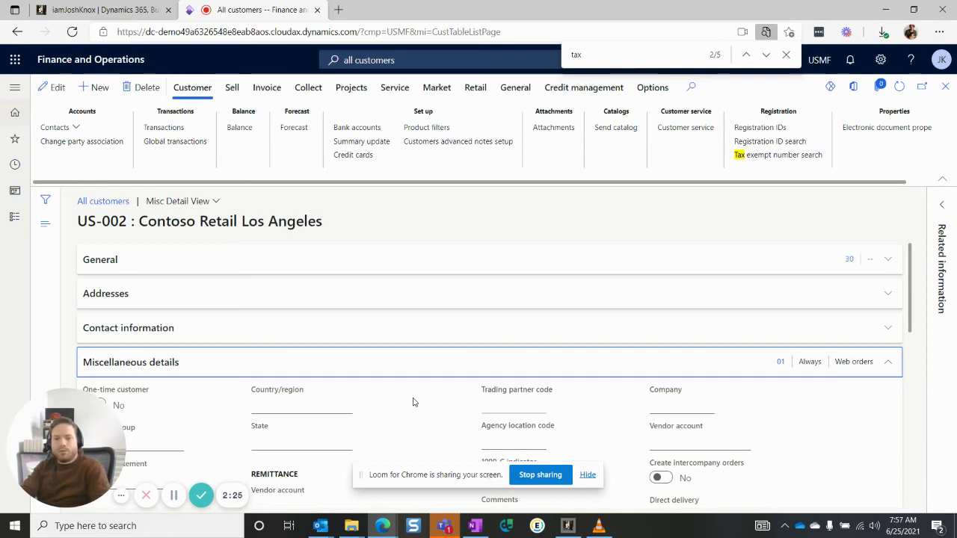
Step: Try the Show in header personalization, exit without changes, and expand the Warehouse section
{"action": "key", "text": "ctrl+shift+p"}
{"action": "scroll", "coordinate": [392, 386], "scroll_direction": "down", "scroll_amount": 5}
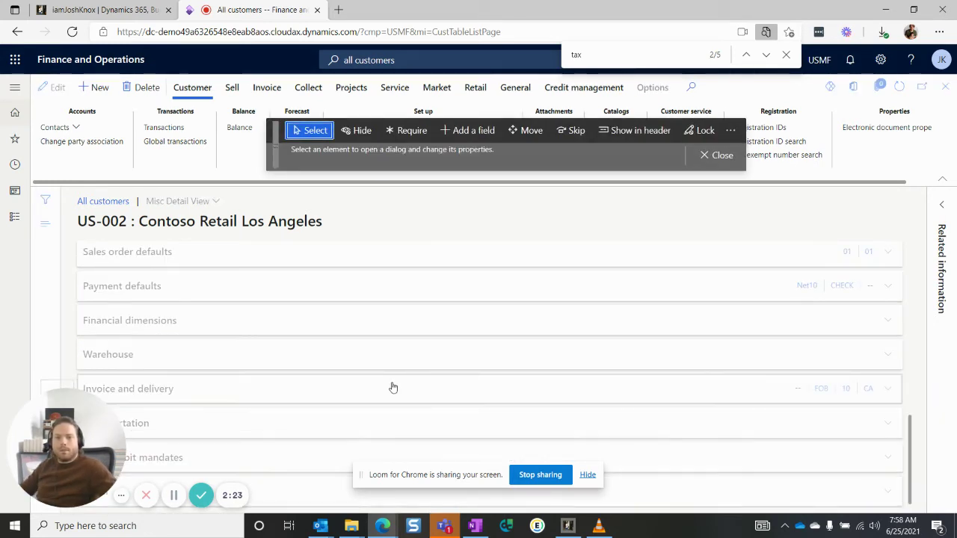
{"action": "left_click", "coordinate": [632, 131]}
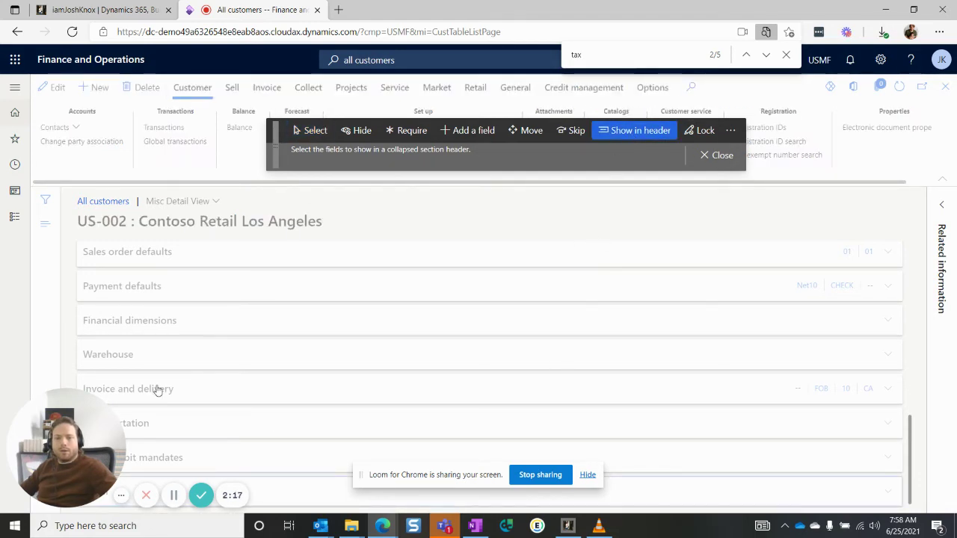
{"action": "left_click", "coordinate": [719, 155]}
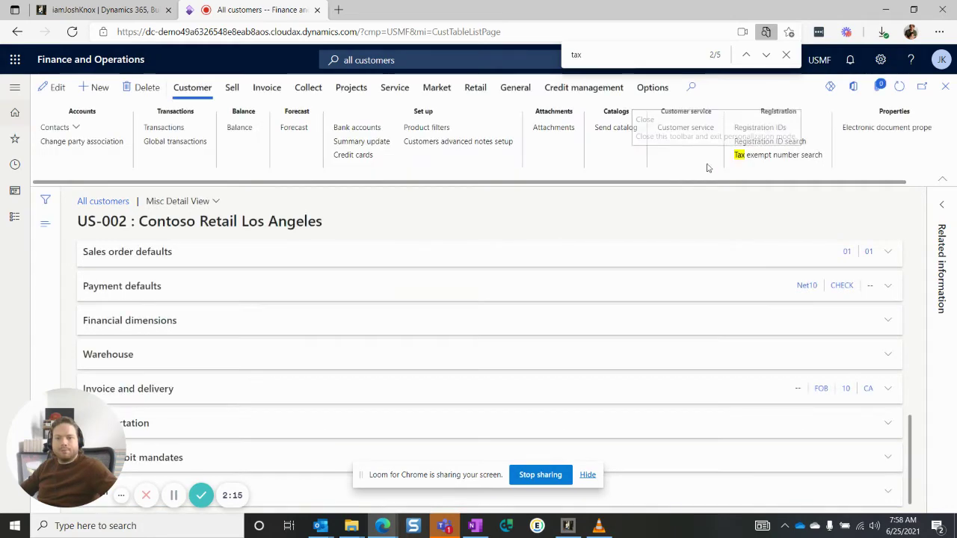
{"action": "left_click", "coordinate": [125, 354]}
{"action": "scroll", "coordinate": [179, 314], "scroll_direction": "up", "scroll_amount": 5}
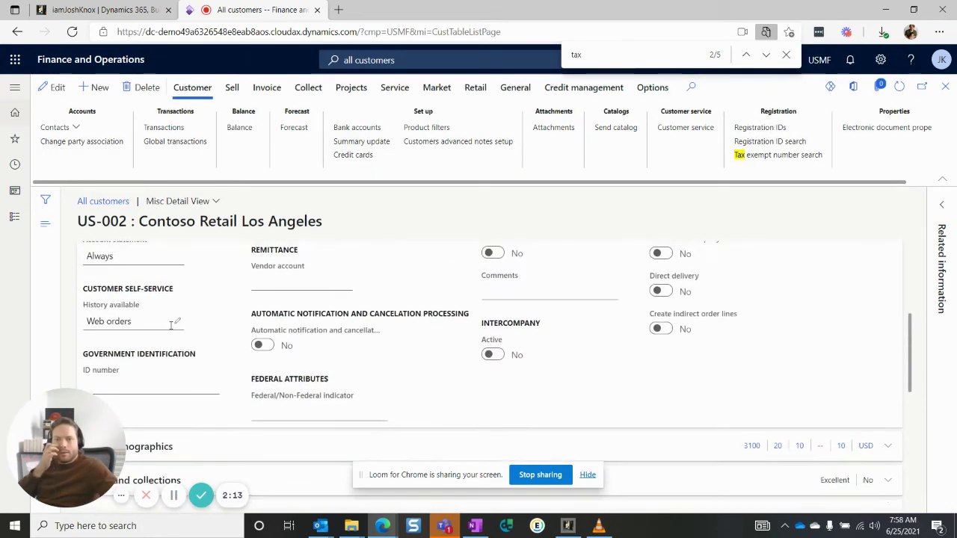
{"action": "scroll", "coordinate": [180, 329], "scroll_direction": "up", "scroll_amount": 3}
{"action": "scroll", "coordinate": [194, 333], "scroll_direction": "down", "scroll_amount": 3}
{"action": "scroll", "coordinate": [217, 336], "scroll_direction": "up", "scroll_amount": 2}
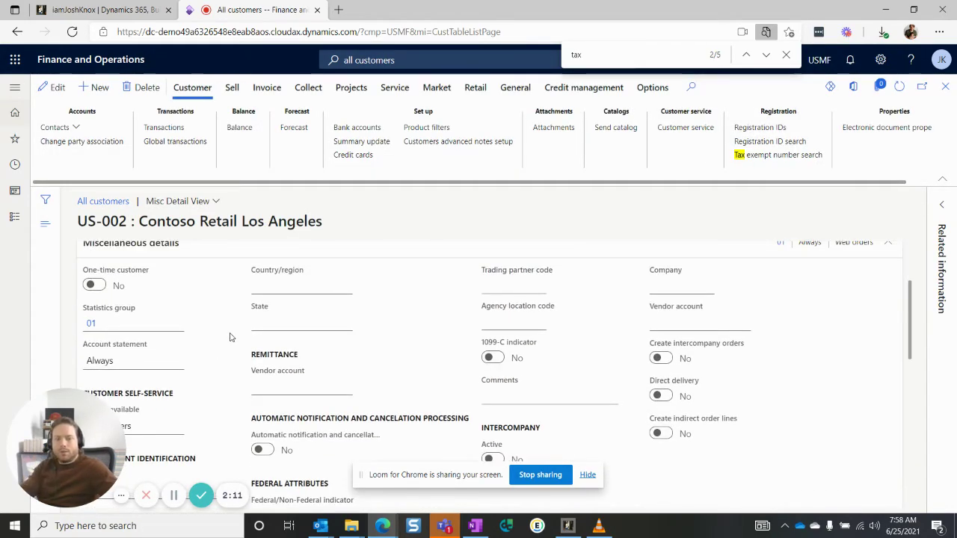
Step: Add the Remittance vendor account field to the Miscellaneous details header summary via Show in header
{"action": "key", "text": "ctrl+shift+p"}
{"action": "scroll", "coordinate": [254, 321], "scroll_direction": "down", "scroll_amount": 5}
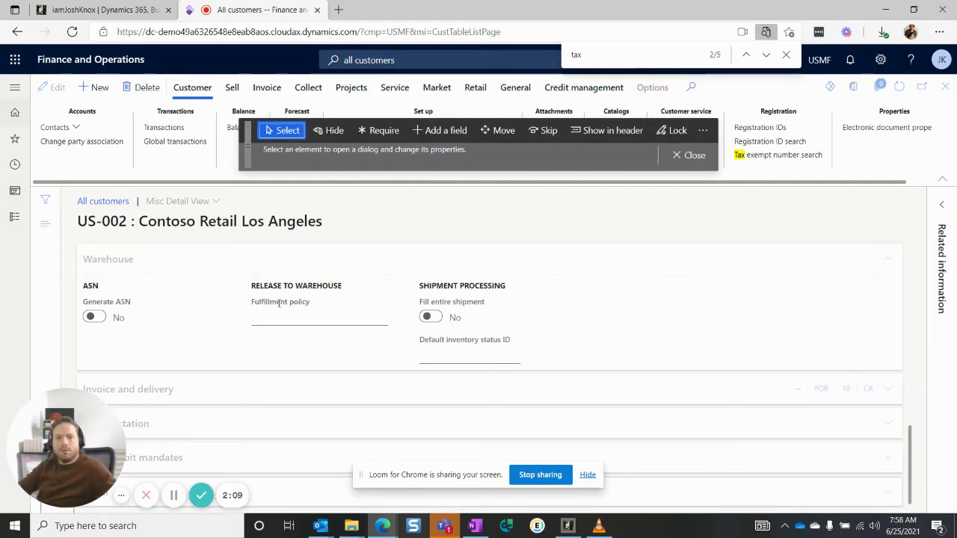
{"action": "left_click", "coordinate": [608, 130]}
{"action": "scroll", "coordinate": [622, 313], "scroll_direction": "up", "scroll_amount": 1}
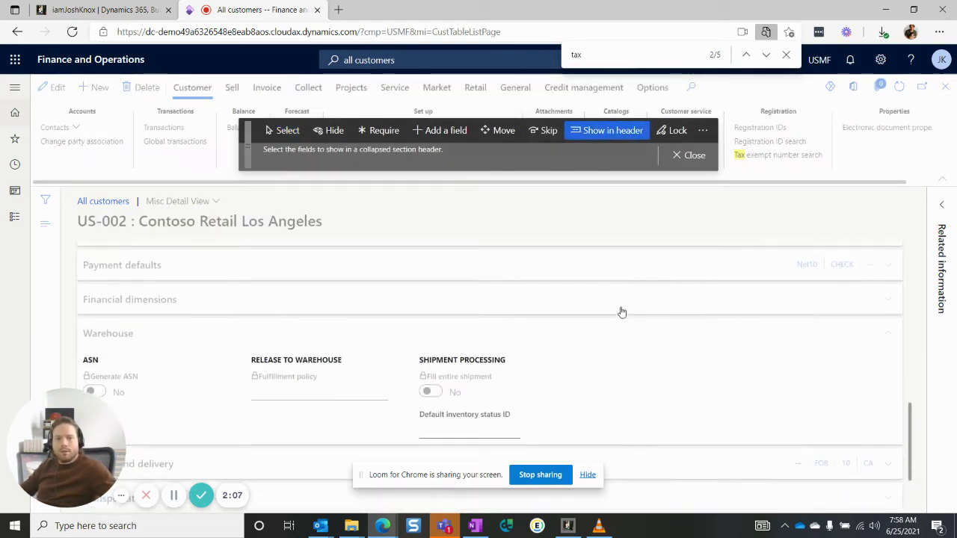
{"action": "scroll", "coordinate": [621, 312], "scroll_direction": "up", "scroll_amount": 5}
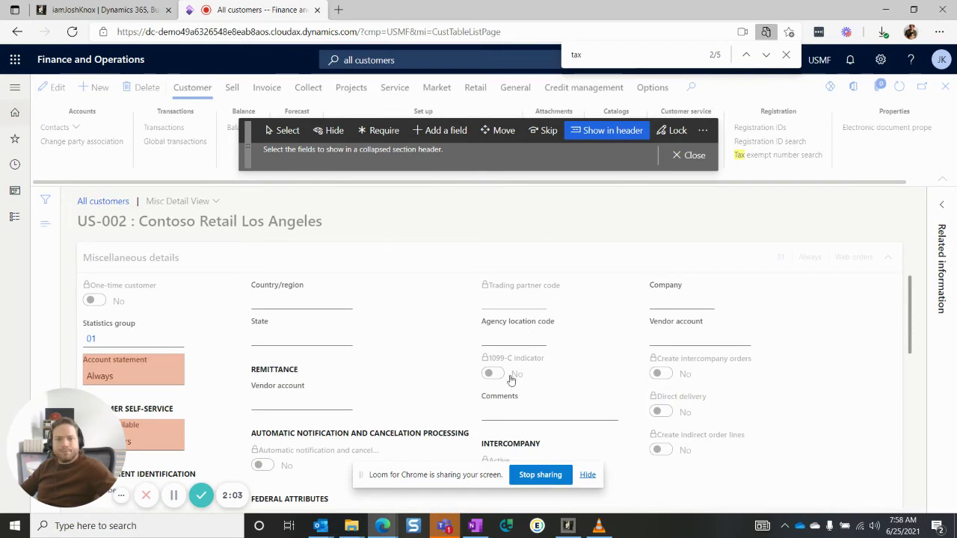
{"action": "left_click", "coordinate": [297, 392]}
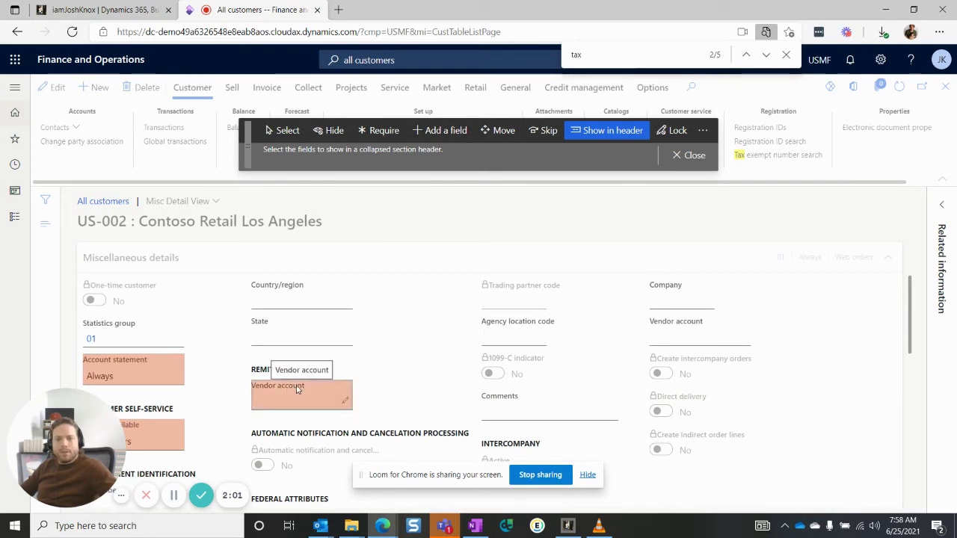
{"action": "left_click", "coordinate": [683, 155]}
{"action": "scroll", "coordinate": [473, 332], "scroll_direction": "down", "scroll_amount": 5}
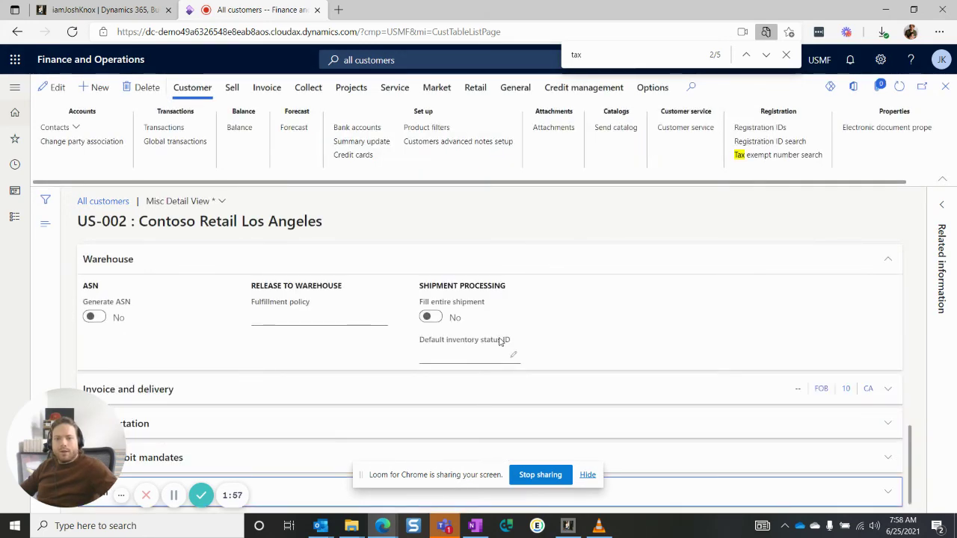
Step: Collapse Miscellaneous details to check the vendor account in its summary, then open Sales demographics (3100, 20, USD)
{"action": "scroll", "coordinate": [563, 341], "scroll_direction": "up", "scroll_amount": 8}
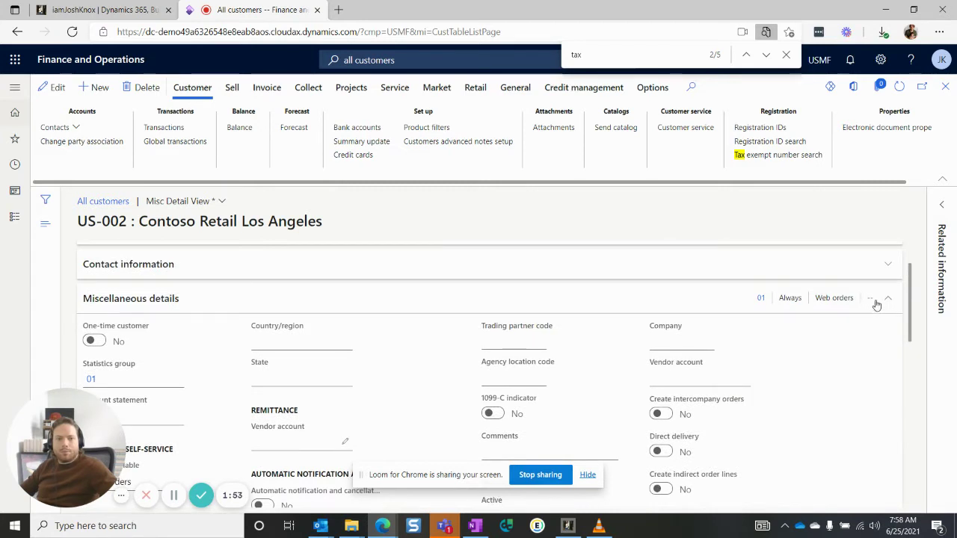
{"action": "left_click", "coordinate": [164, 299]}
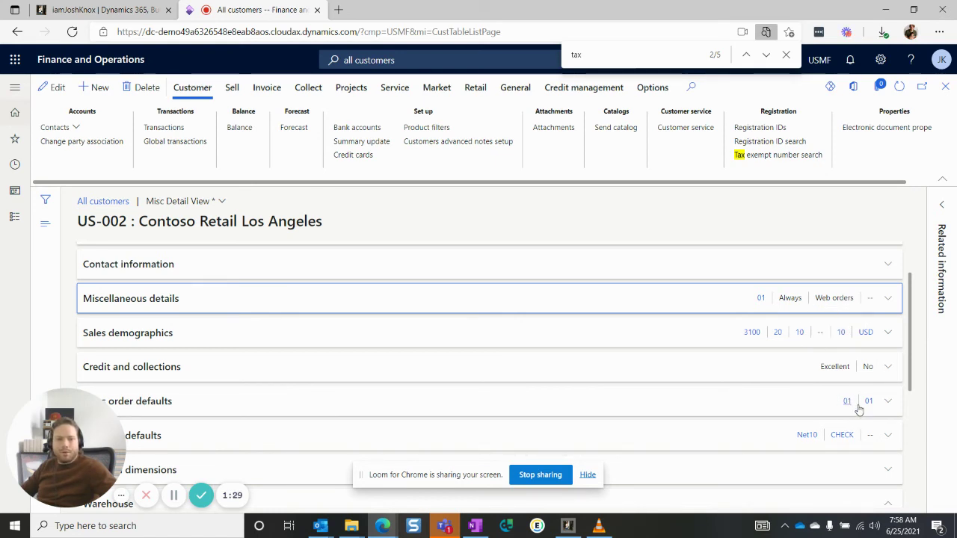
{"action": "left_click", "coordinate": [201, 339]}
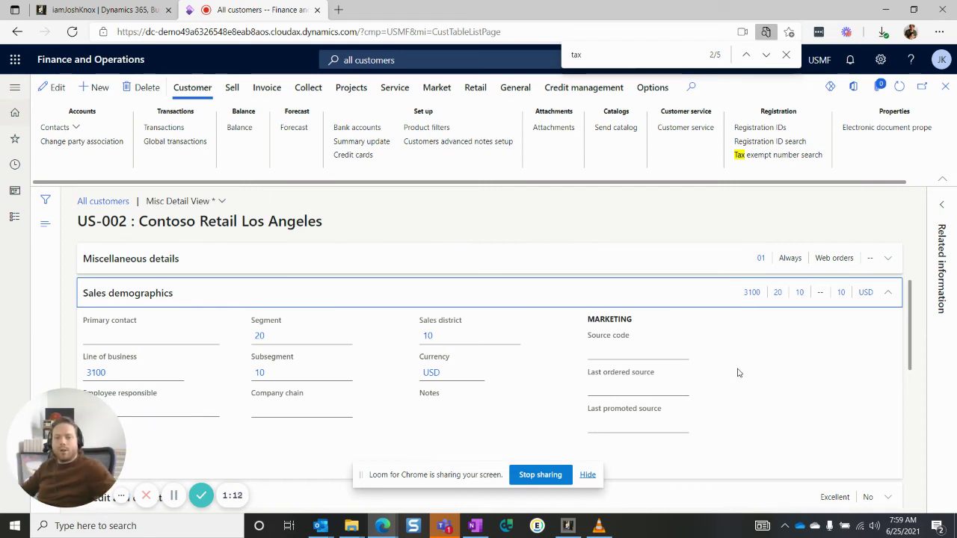
Step: Collapse Sales demographics so its header summarises 3100, 20, 10, 10, USD
{"action": "left_click", "coordinate": [278, 299]}
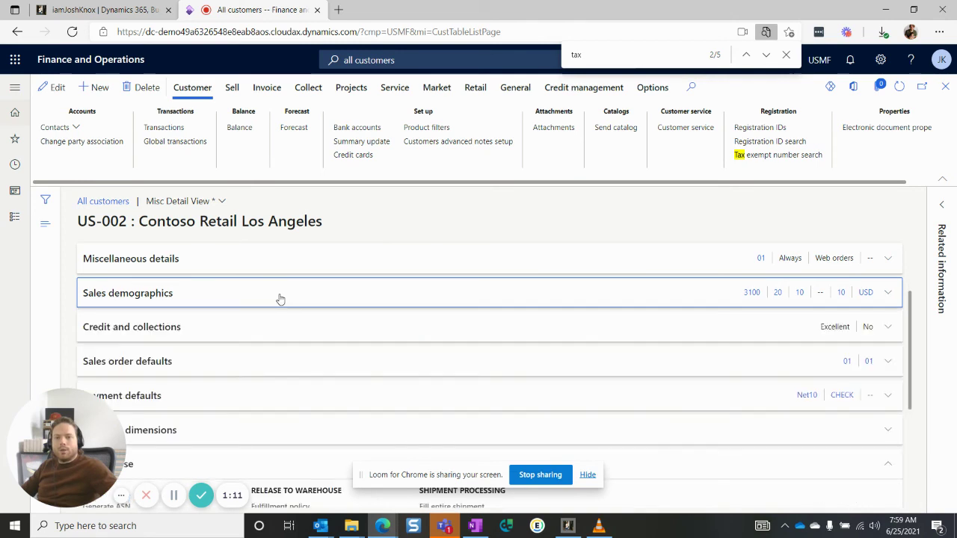